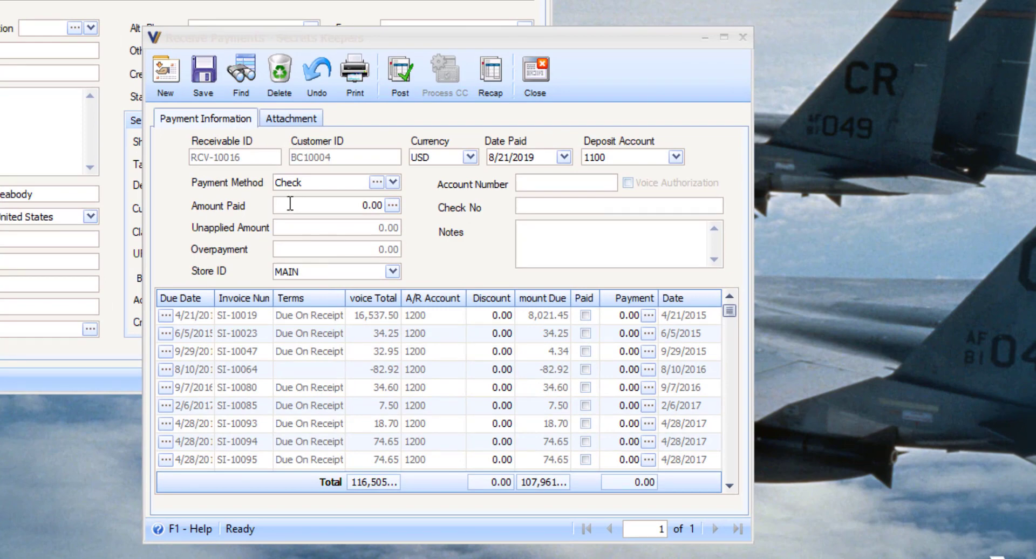
# Enter a 10,300.25 check payment with its check number and apply 34.25 to the 34.25 invoice
pyautogui.moveTo(290, 204); pyautogui.dragTo(388, 205)
pyautogui.write('103.00')
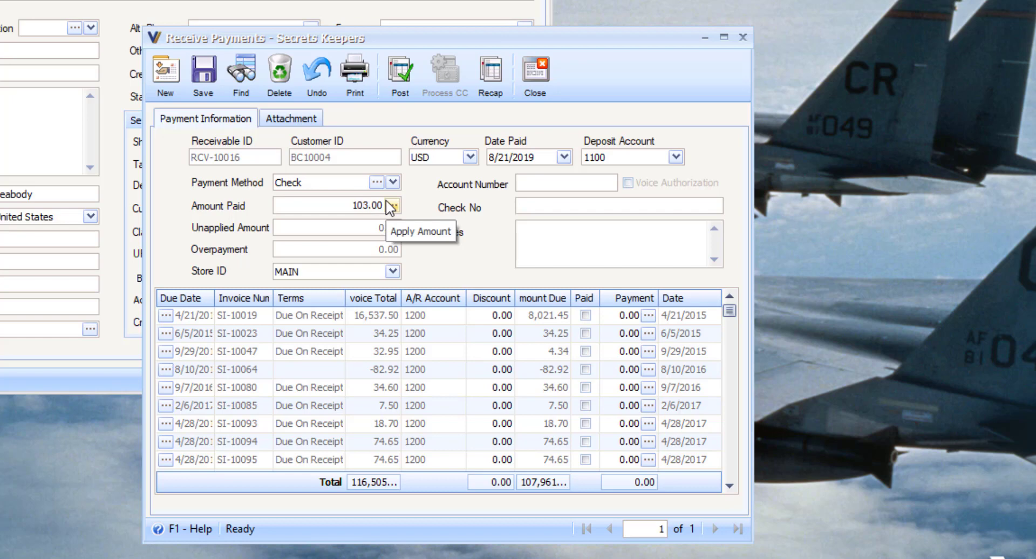
pyautogui.write('00.25')
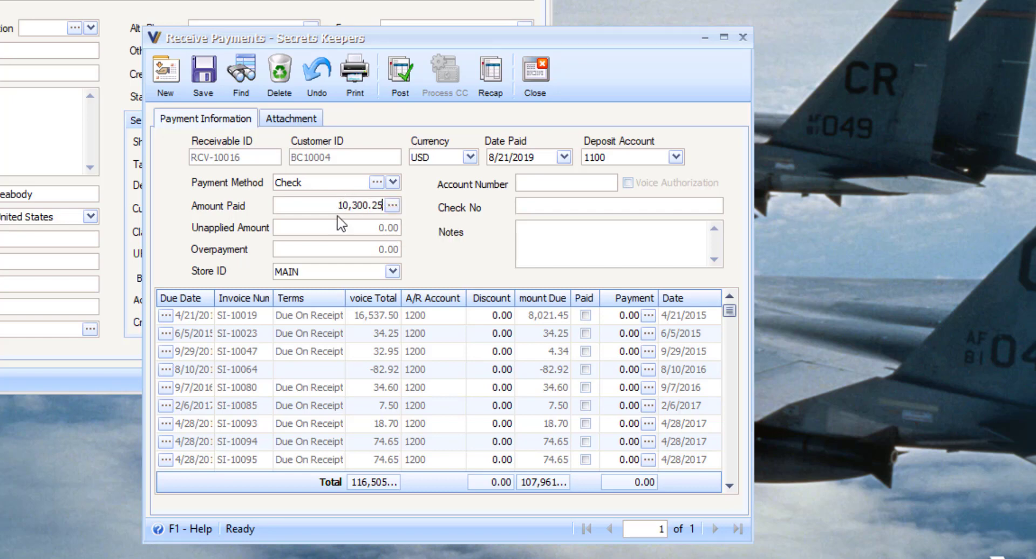
pyautogui.click(528, 207)
pyautogui.write('12245')
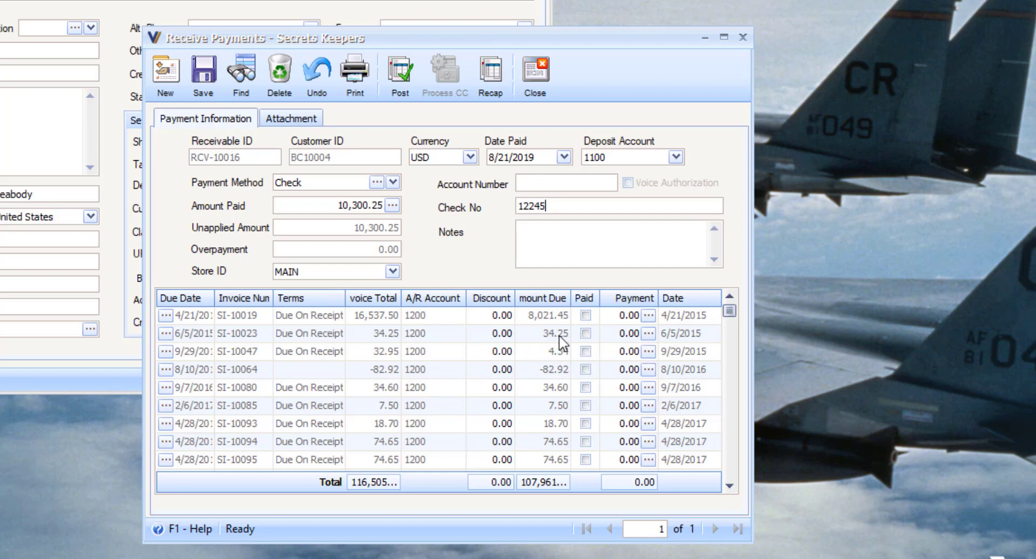
pyautogui.click(648, 334)
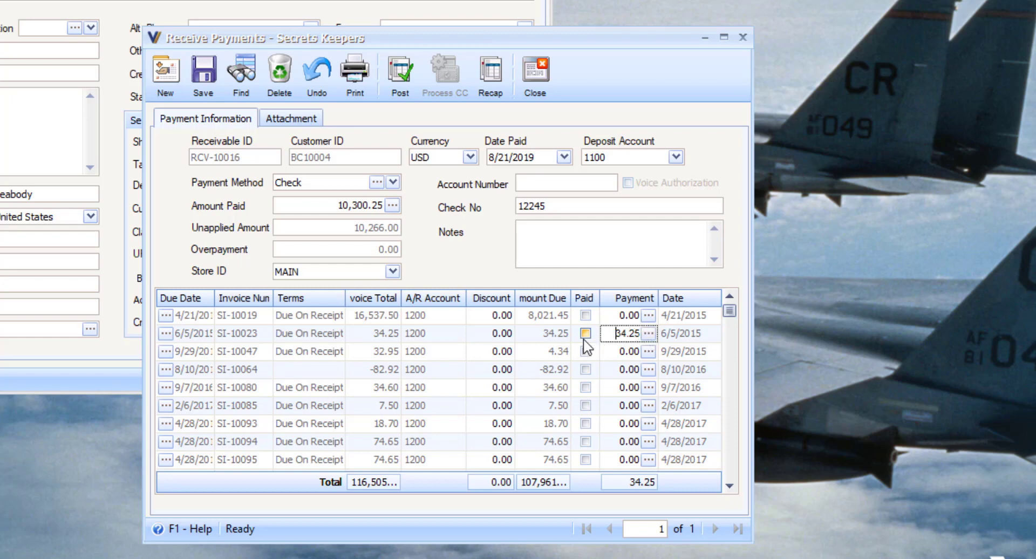
# Clear the 34.25 applied to the 6/5/2015 invoice, restoring 10,300.25 unapplied
pyautogui.click(648, 333)
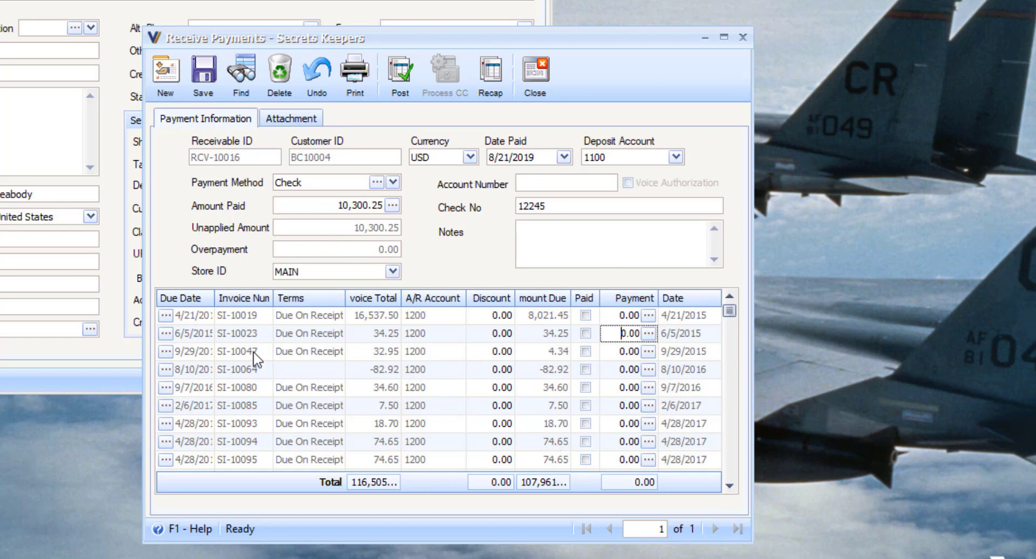
pyautogui.click(546, 370)
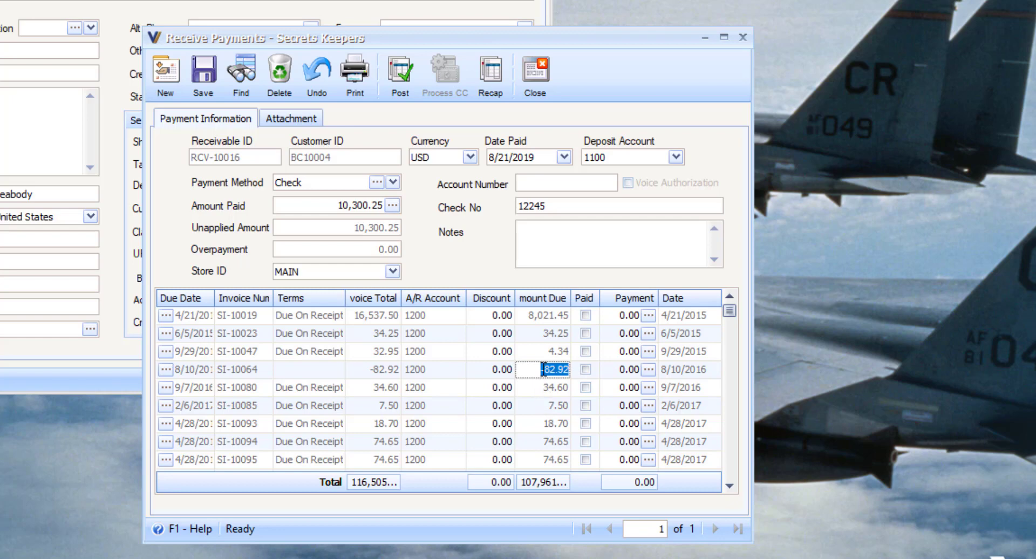
# Apply the -82.92 credit for invoice SI-10064, raising the unapplied amount to 10,383.17
pyautogui.click(544, 365)
pyautogui.moveTo(338, 206); pyautogui.dragTo(378, 205)
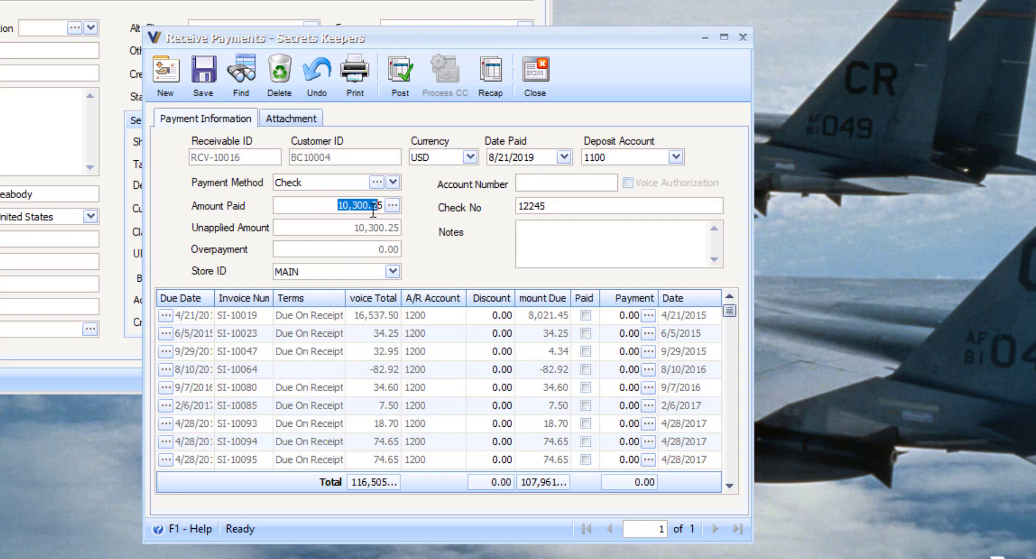
pyautogui.click(348, 228)
pyautogui.moveTo(351, 229); pyautogui.dragTo(409, 227)
pyautogui.click(649, 370)
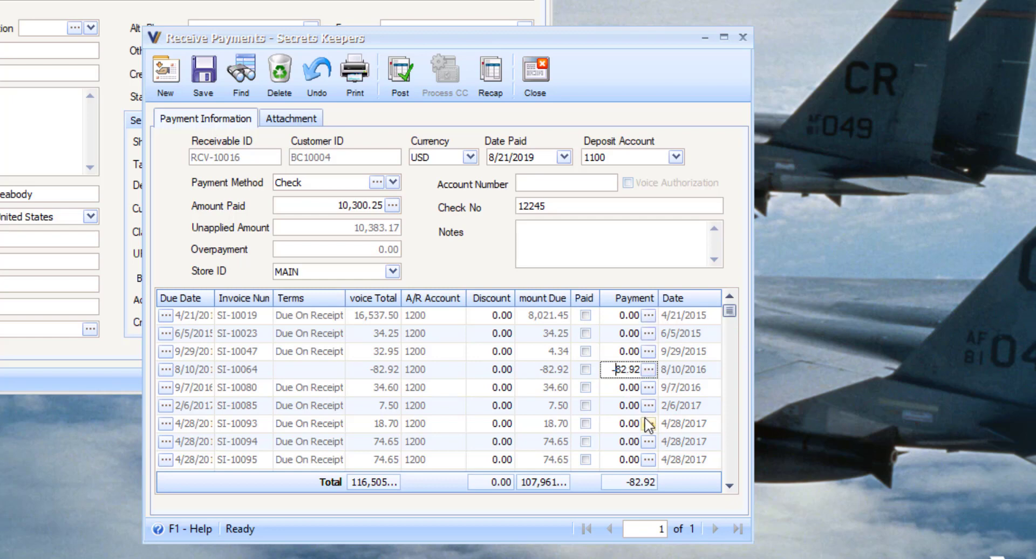
# Auto-apply the 10,300.25 check to open invoices and credits, leaving 0.00 unapplied
pyautogui.click(393, 208)
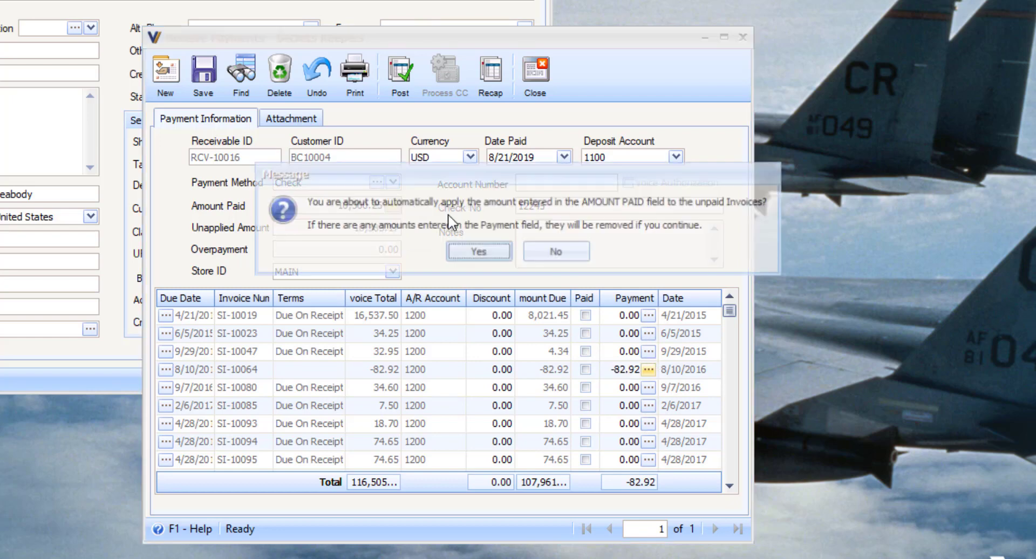
pyautogui.click(477, 250)
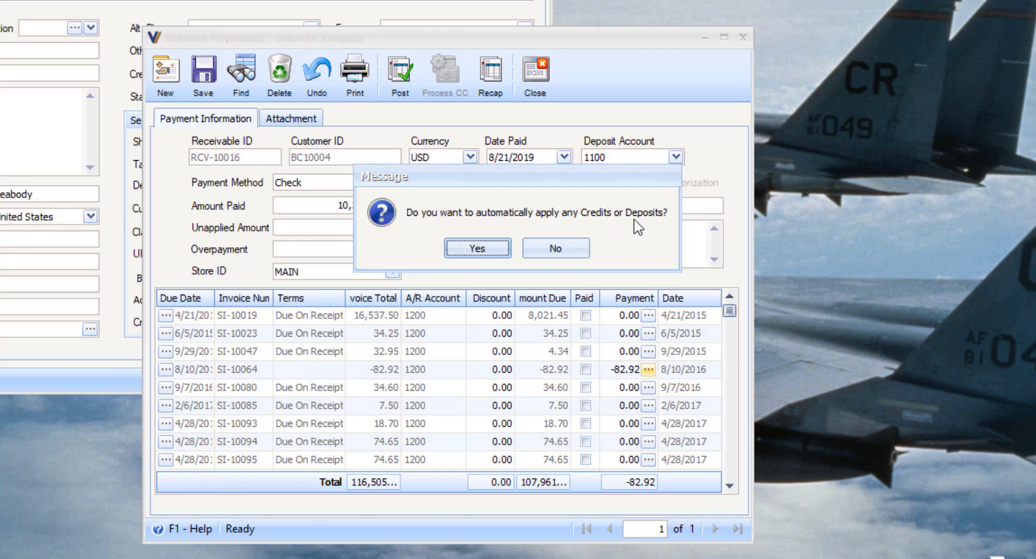
pyautogui.click(510, 251)
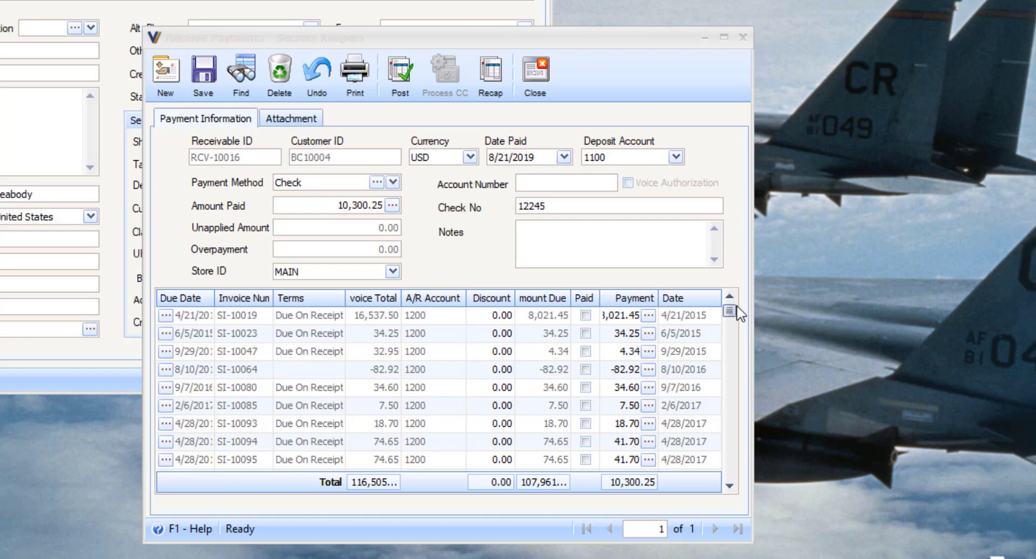
# Post the 10,300.25 check payment and start a new payment receipt
pyautogui.click(397, 41)
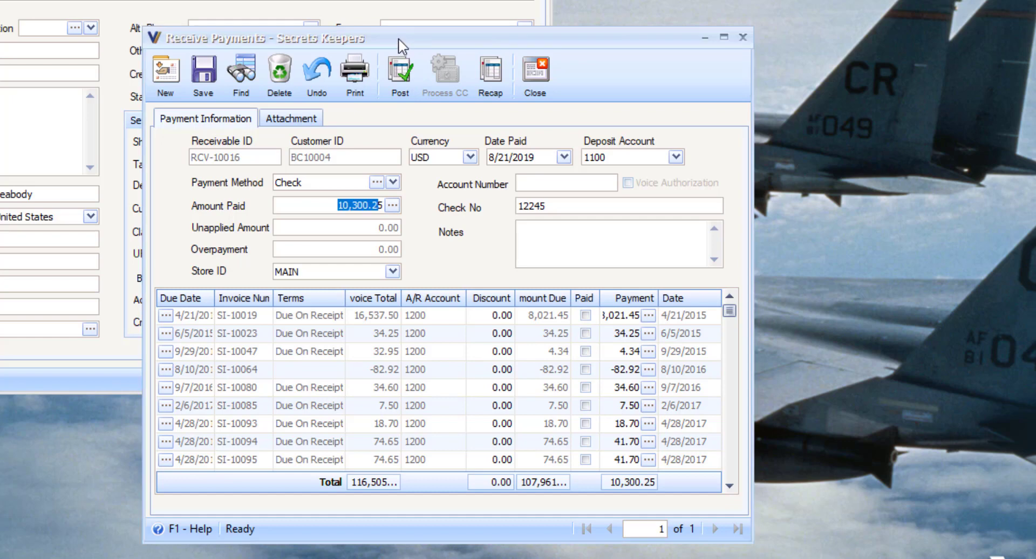
pyautogui.click(398, 73)
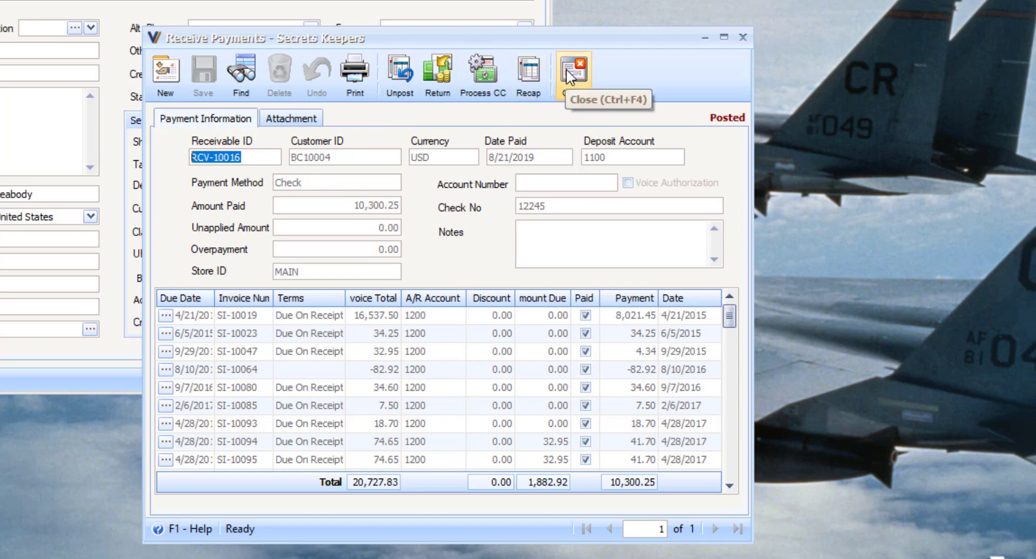
pyautogui.click(168, 73)
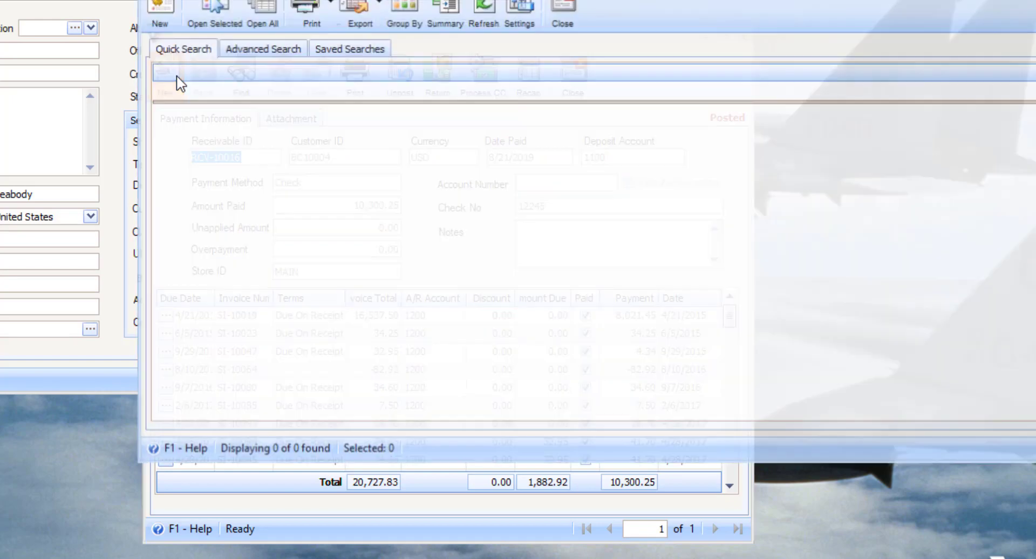
# Choose Secrets Keepers as the paying customer and list the available payment methods
pyautogui.doubleClick(317, 115)
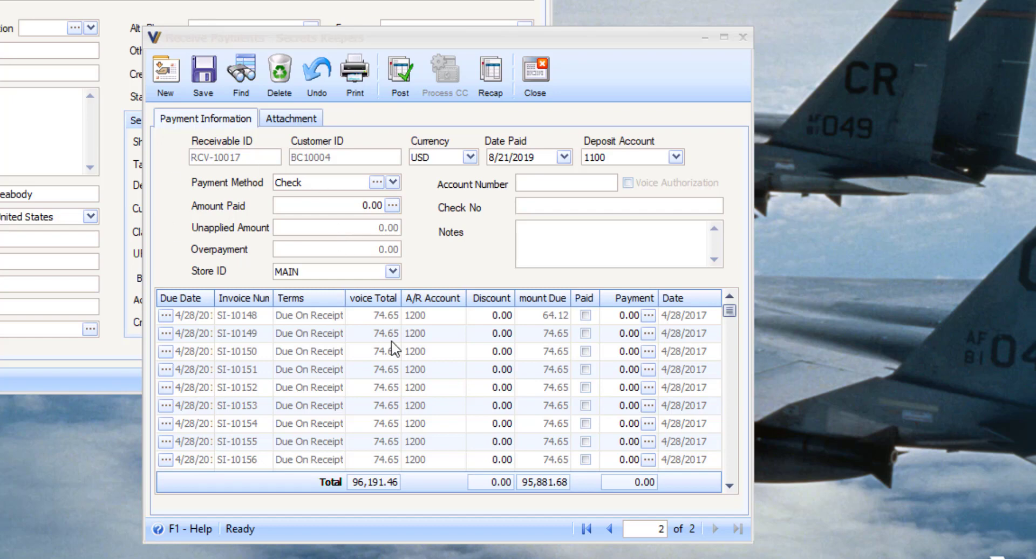
pyautogui.click(393, 182)
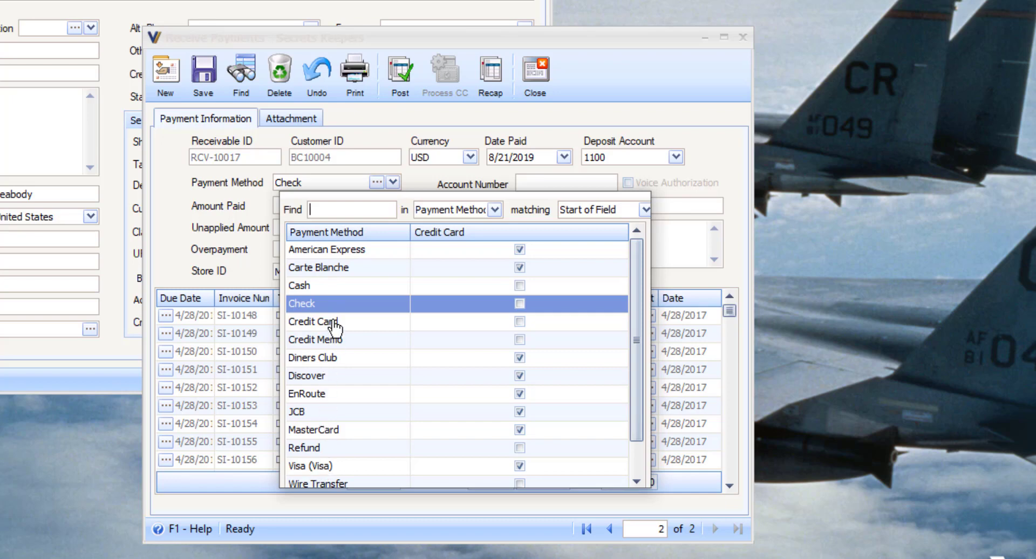
# Make it a 50.00 Visa payment charged to the customer's saved card account
pyautogui.click(305, 465)
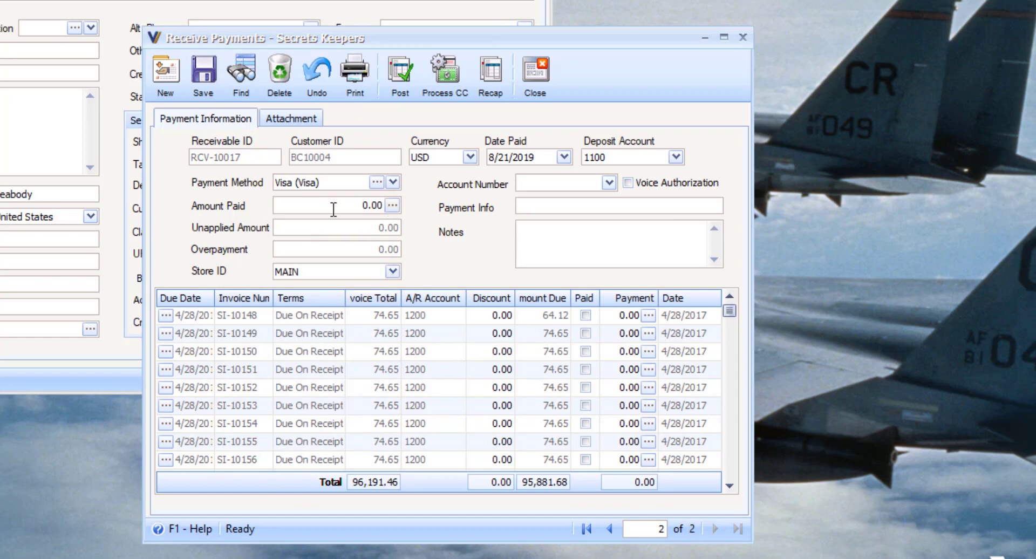
pyautogui.moveTo(357, 206); pyautogui.dragTo(392, 209)
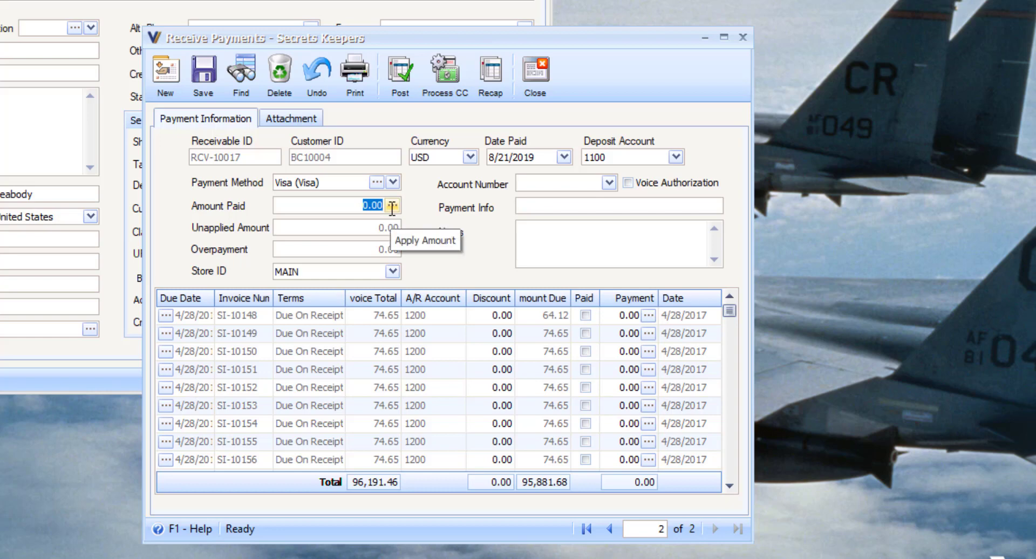
pyautogui.write('50.')
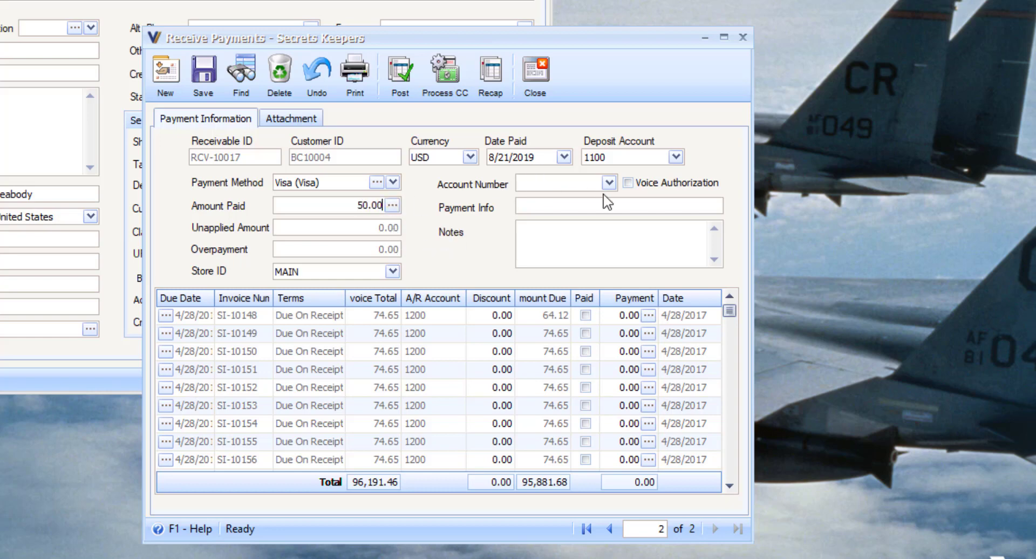
pyautogui.click(609, 184)
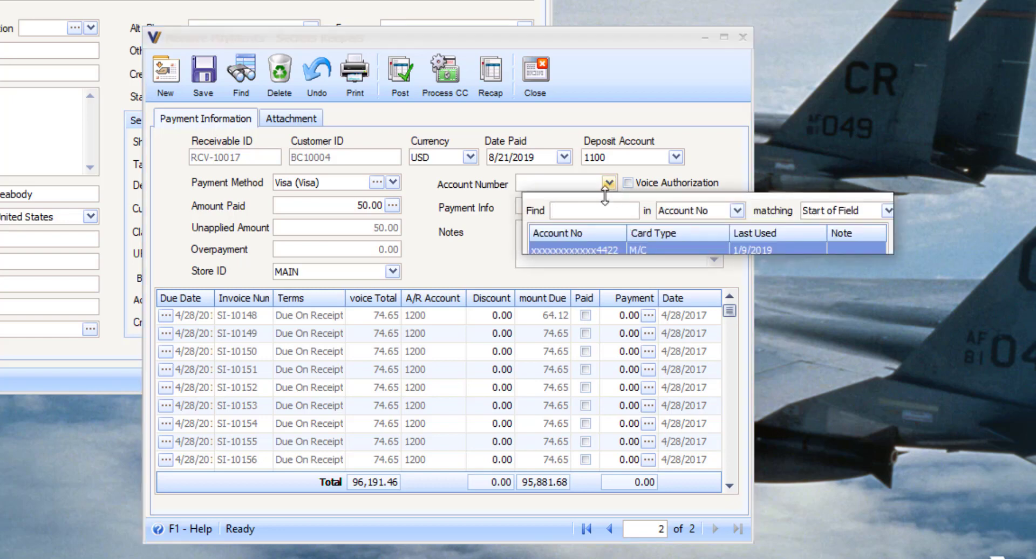
pyautogui.click(614, 250)
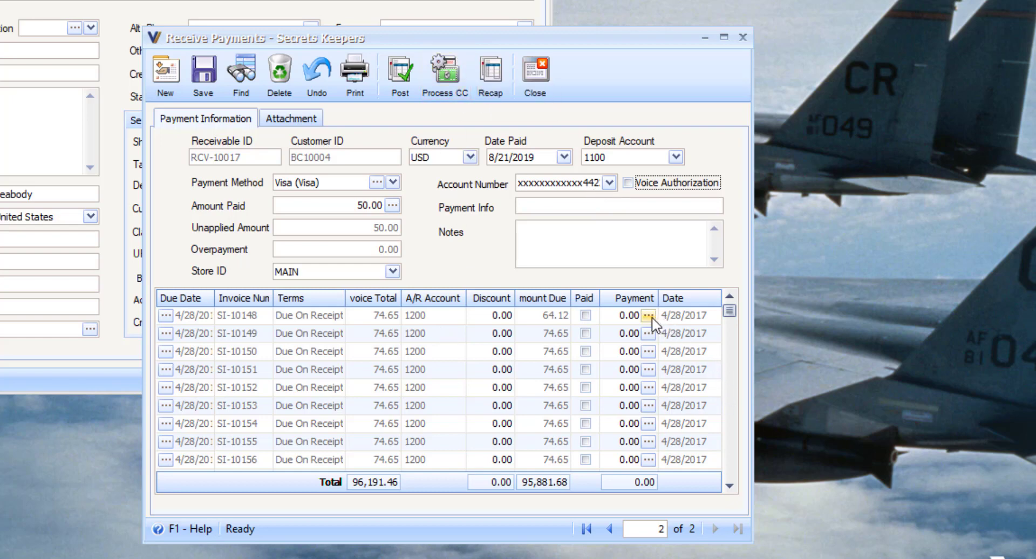
# Apply the 50.00 Visa payment to invoice SI-10148, including credits or deposits
pyautogui.click(392, 207)
pyautogui.click(478, 253)
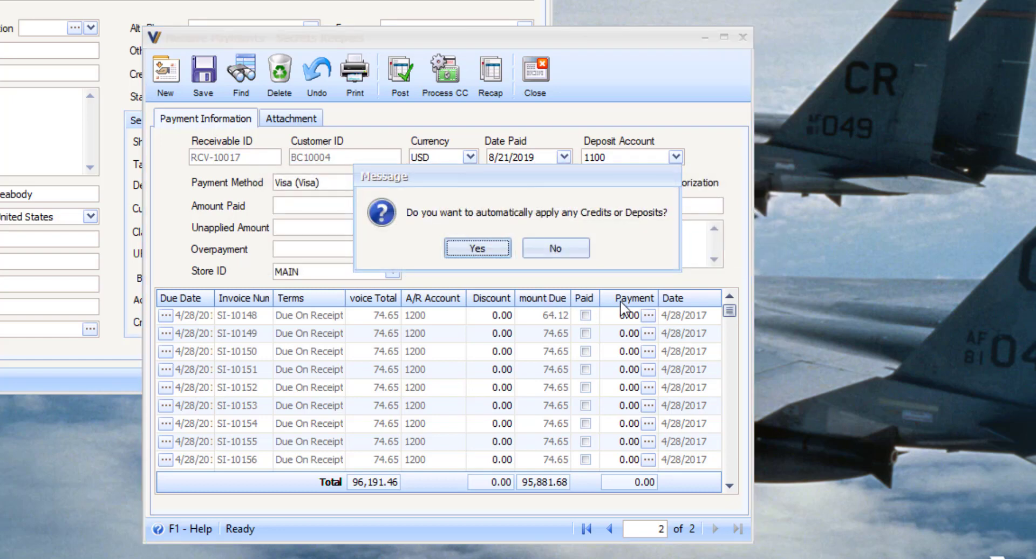
pyautogui.click(483, 251)
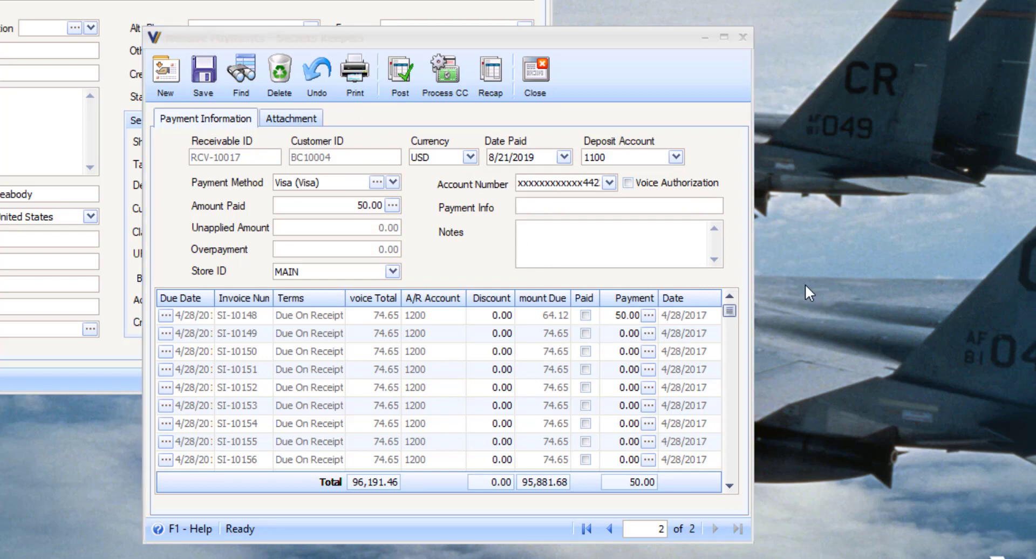
# Process the 50.00 card charge and start a new payment record
pyautogui.click(444, 75)
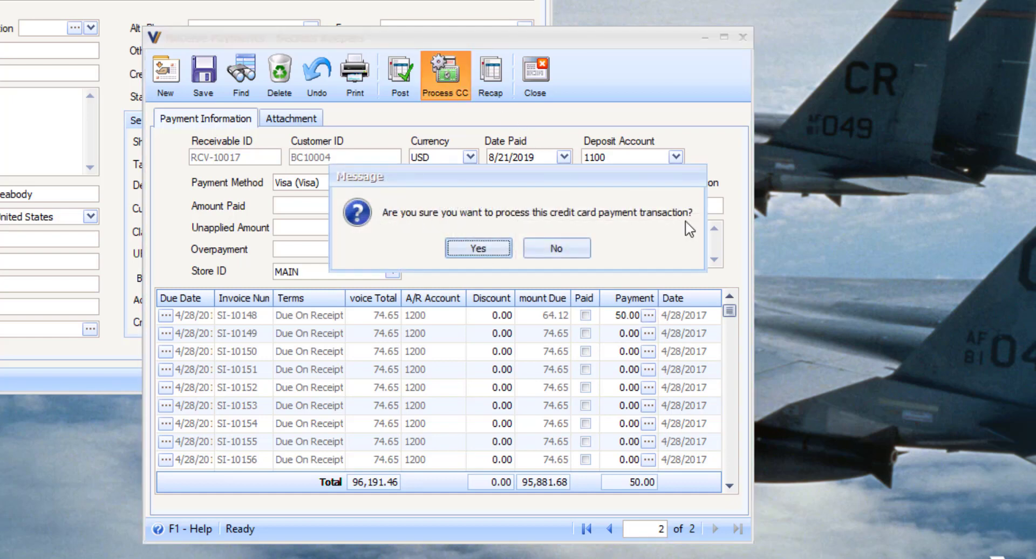
pyautogui.click(479, 248)
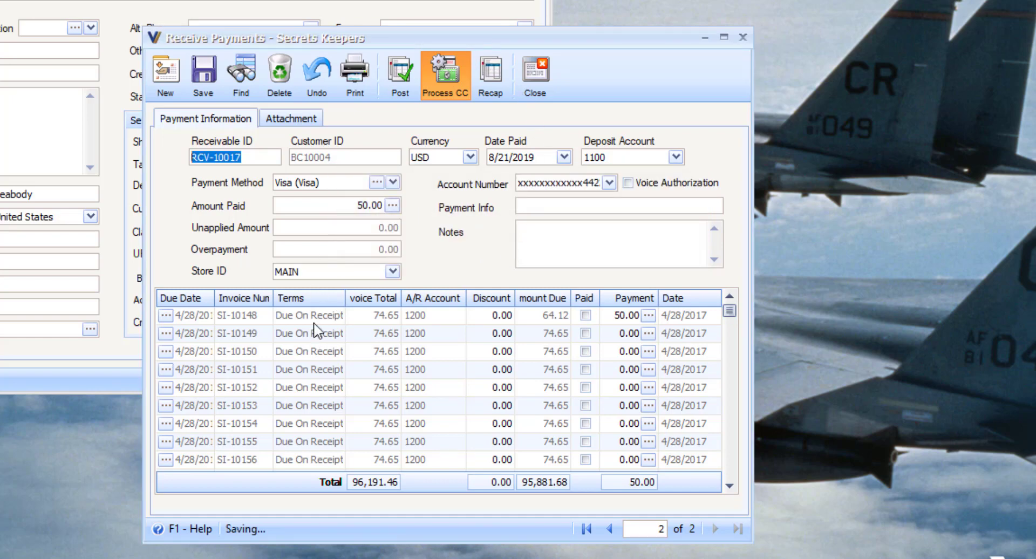
pyautogui.click(170, 75)
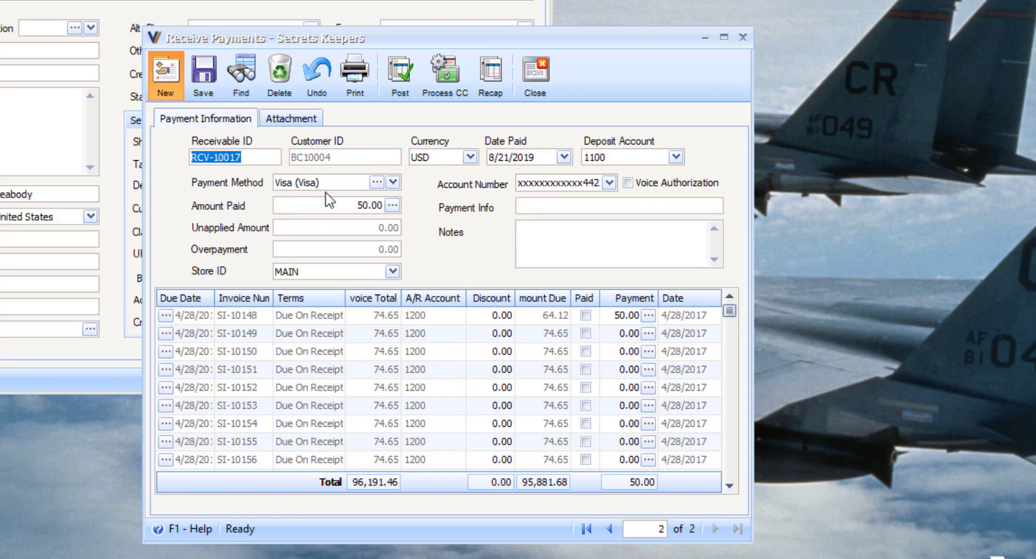
# Start a 760.00 Visa payment for customer C10110; the first charge attempt hits a zero-amount warning
pyautogui.doubleClick(324, 120)
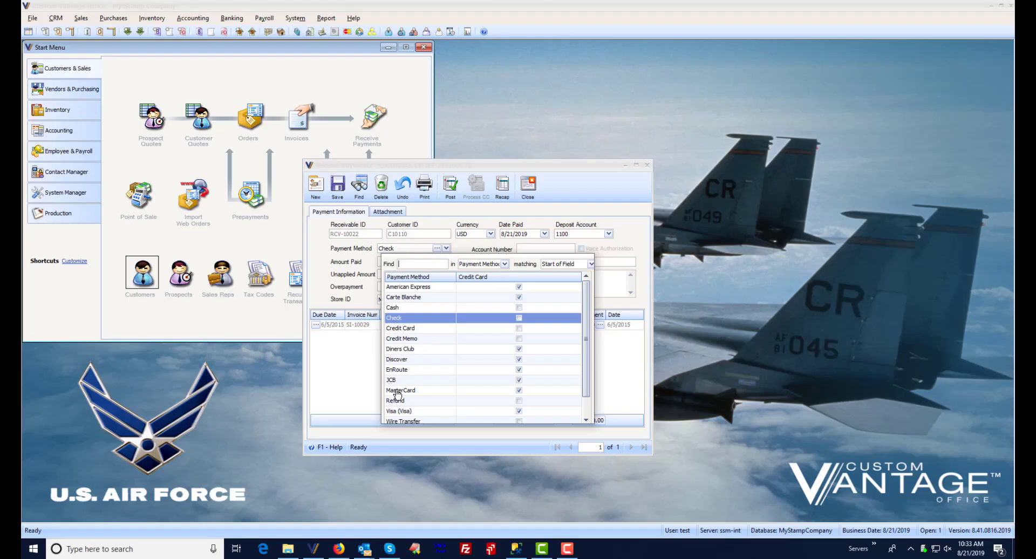
pyautogui.doubleClick(397, 410)
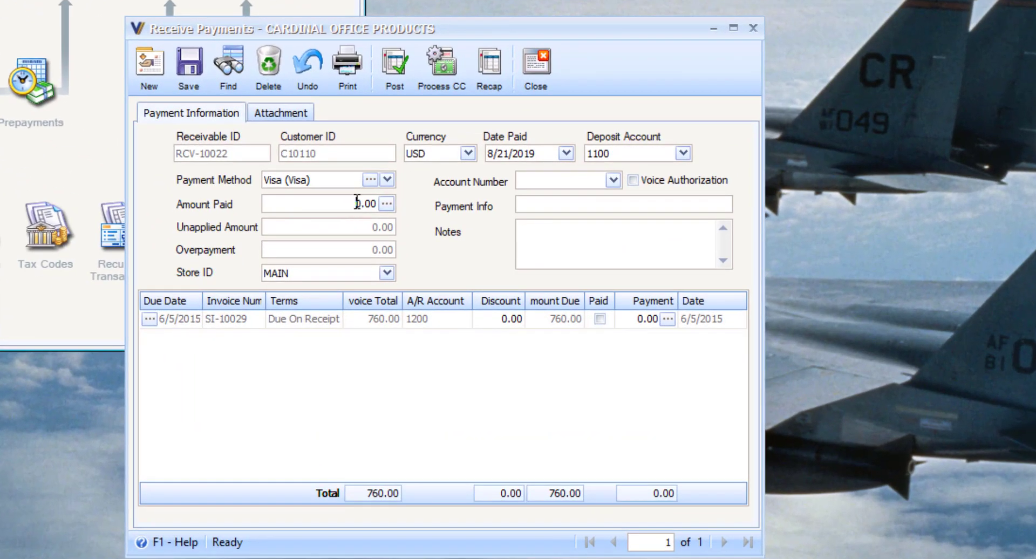
pyautogui.click(357, 203)
pyautogui.write('760.')
pyautogui.click(449, 67)
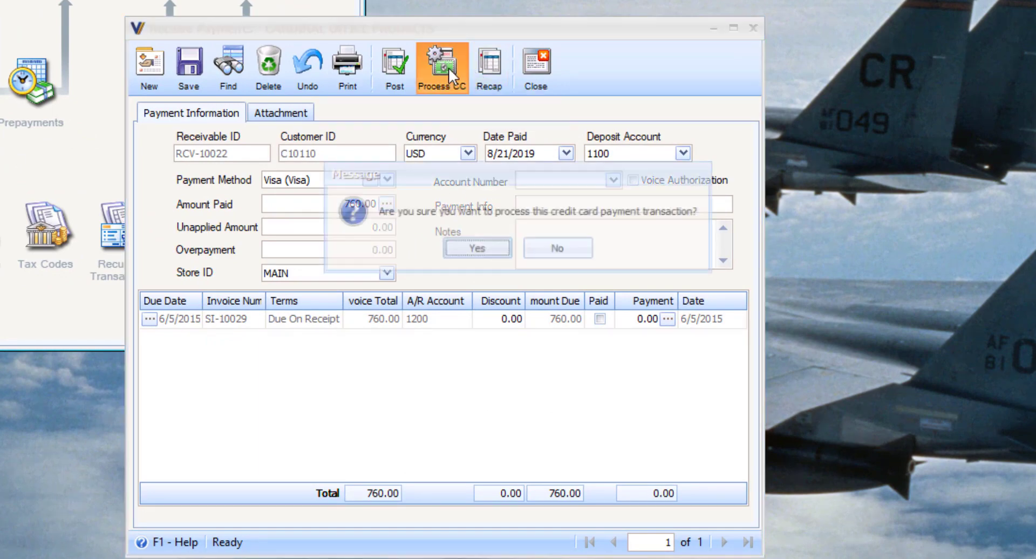
pyautogui.click(470, 241)
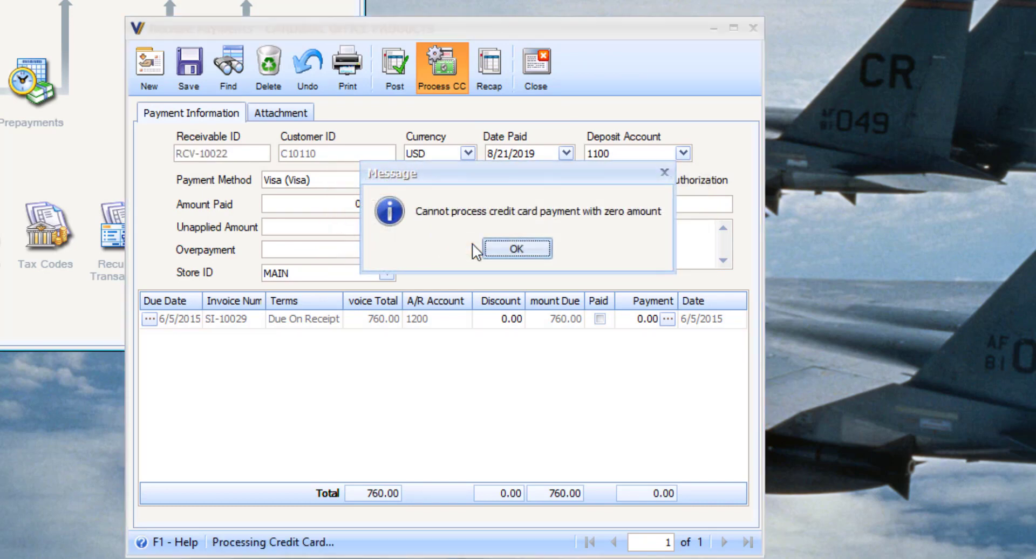
pyautogui.click(515, 249)
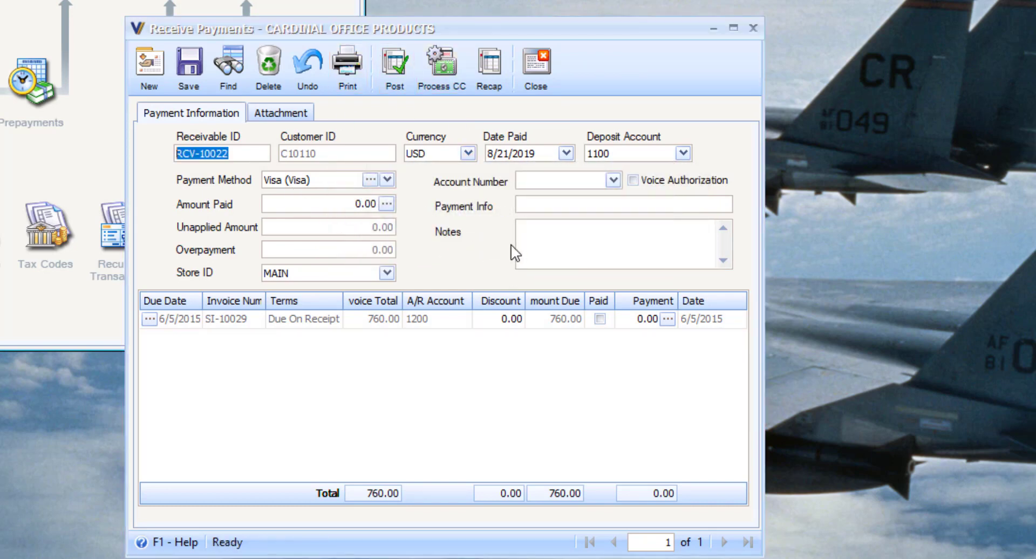
# Re-enter 760, apply it to invoice SI-10029, and open the card charge window
pyautogui.click(342, 204)
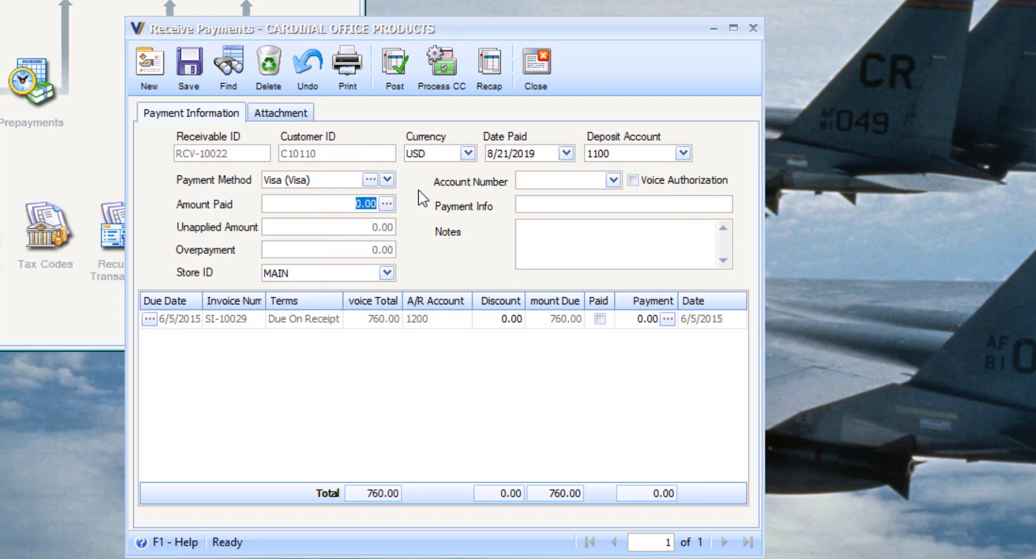
pyautogui.write('760')
pyautogui.click(660, 318)
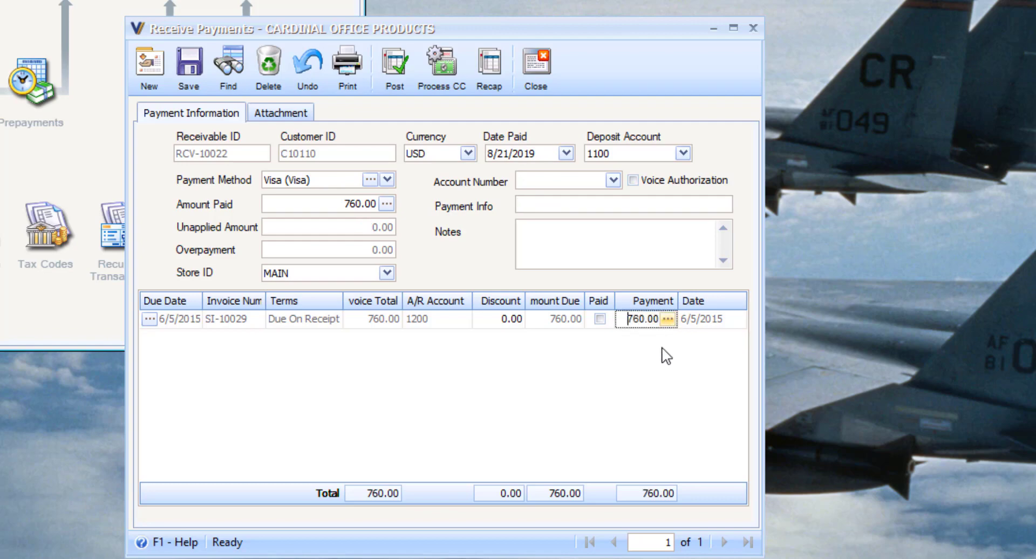
pyautogui.click(441, 67)
pyautogui.press('Return')
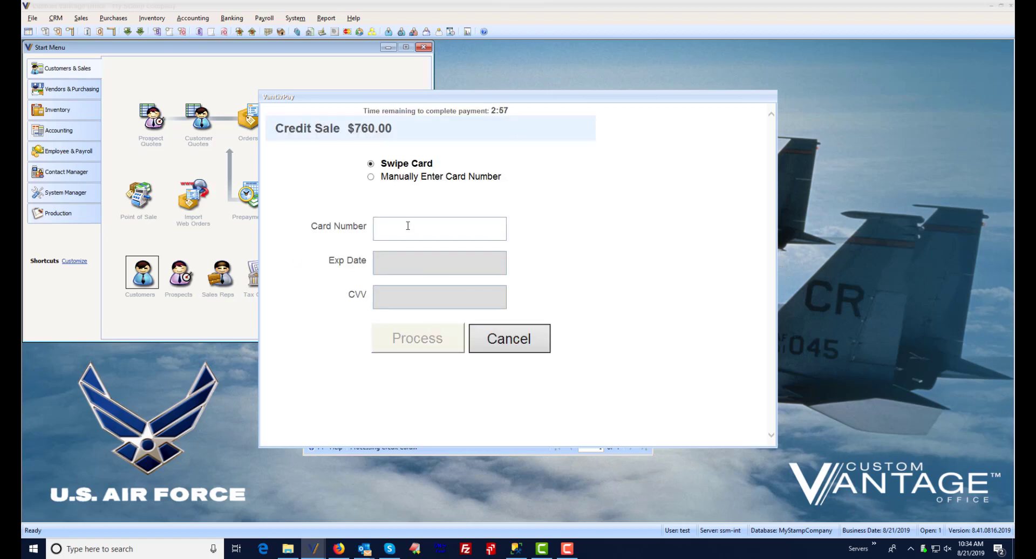
# Enter the card number, expiry and CVV, submit the 760.00 charge, and dismiss the error
pyautogui.write('4111')
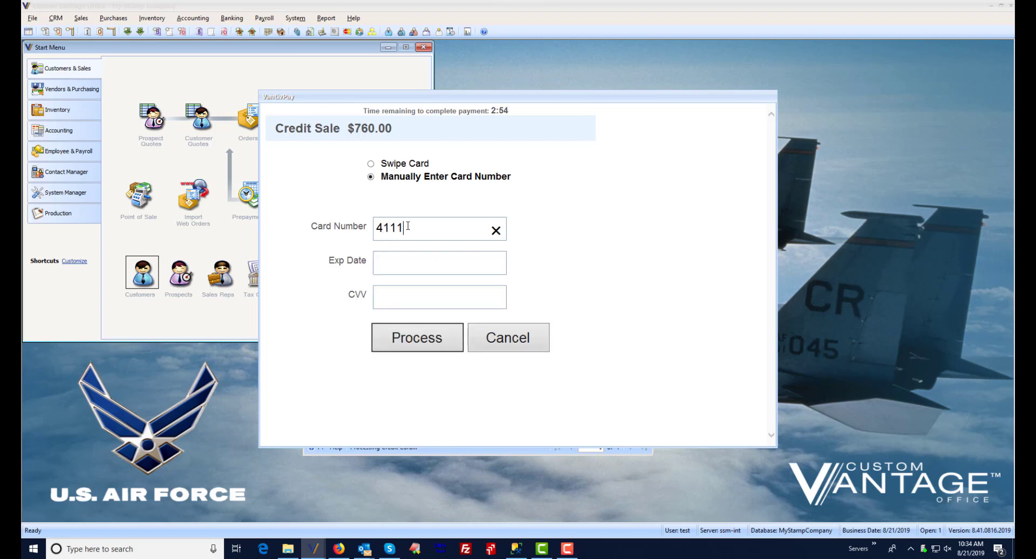
pyautogui.write('111111111111')
pyautogui.click(432, 272)
pyautogui.write('02')
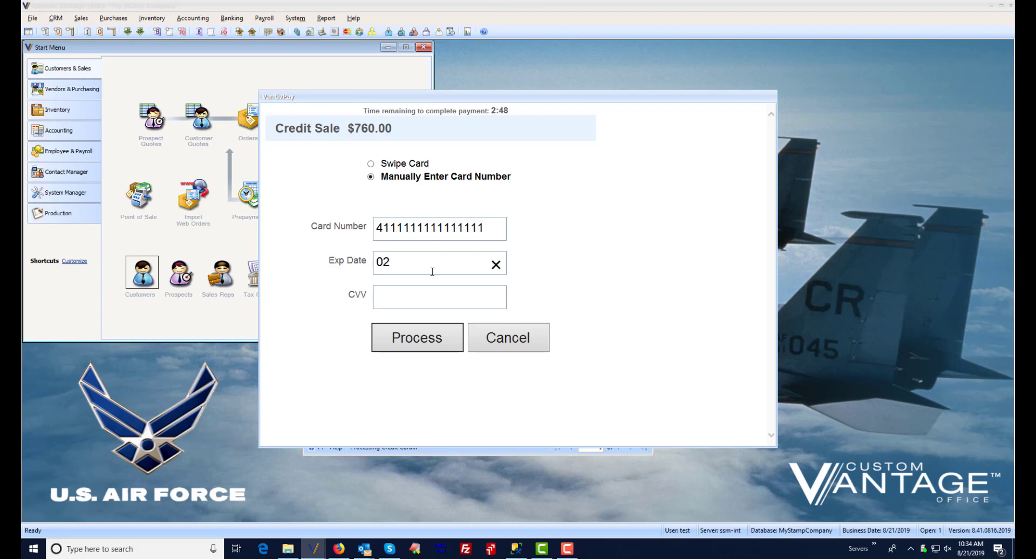
pyautogui.write('29')
pyautogui.write('123')
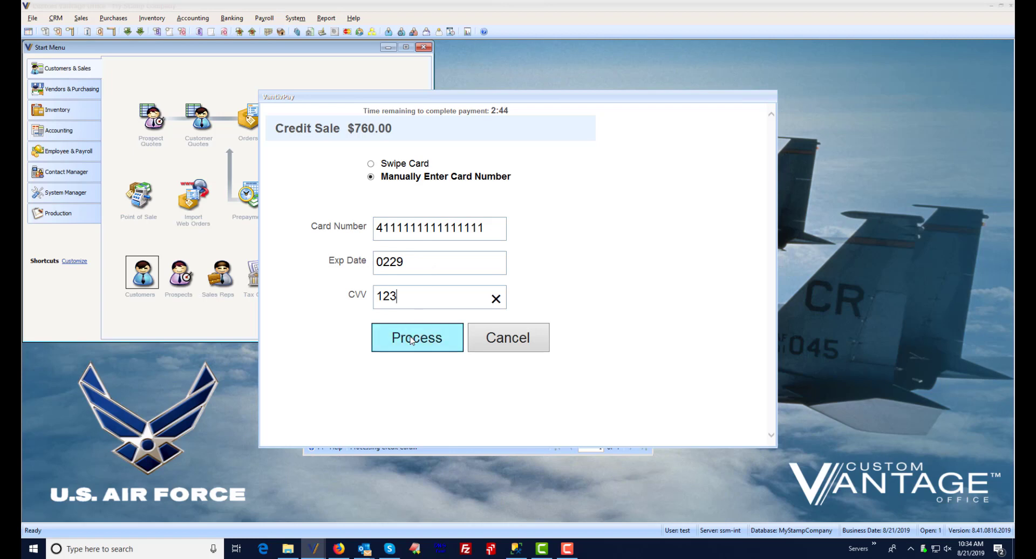
pyautogui.click(412, 340)
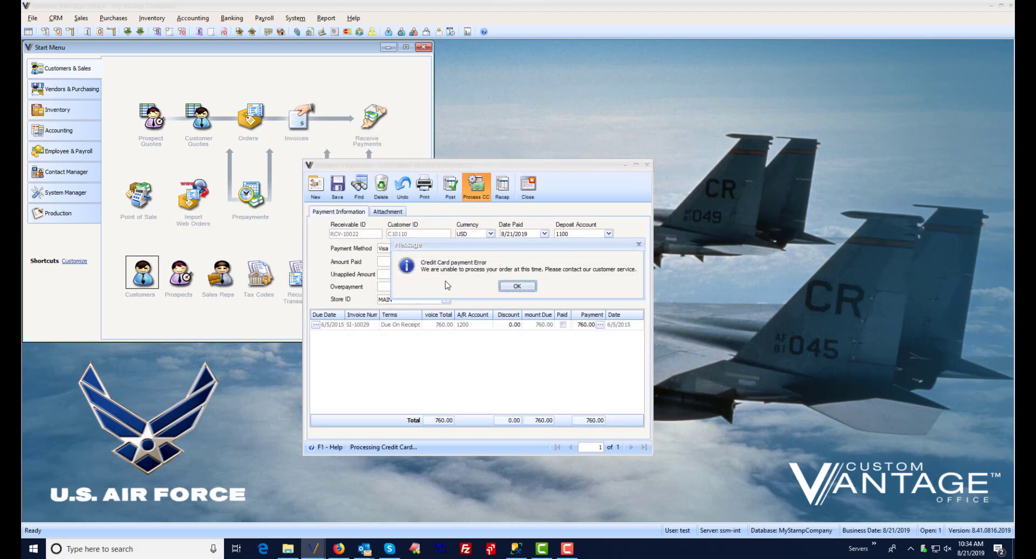
pyautogui.click(519, 288)
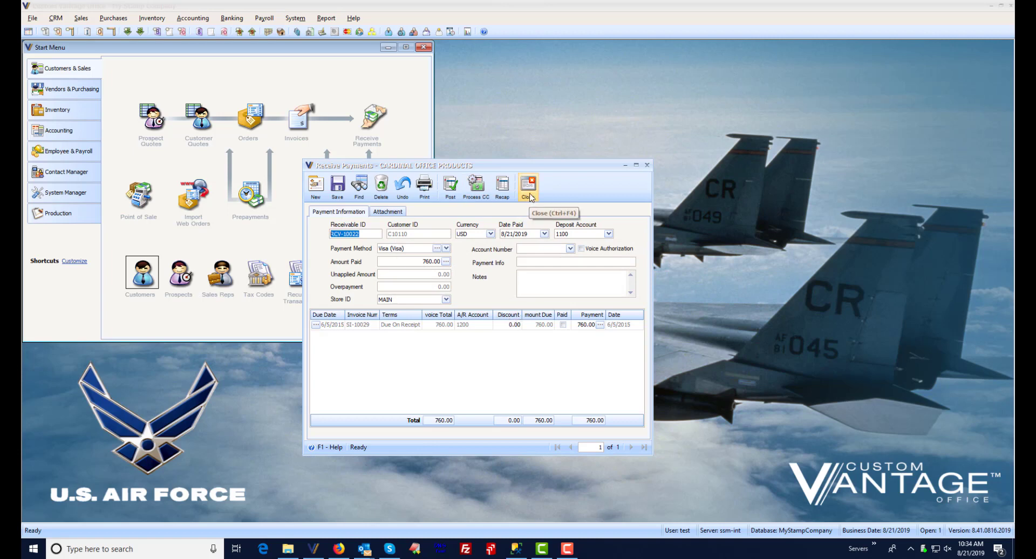
# Delete payment record RCV-10022 and close Receive Payments
pyautogui.click(381, 186)
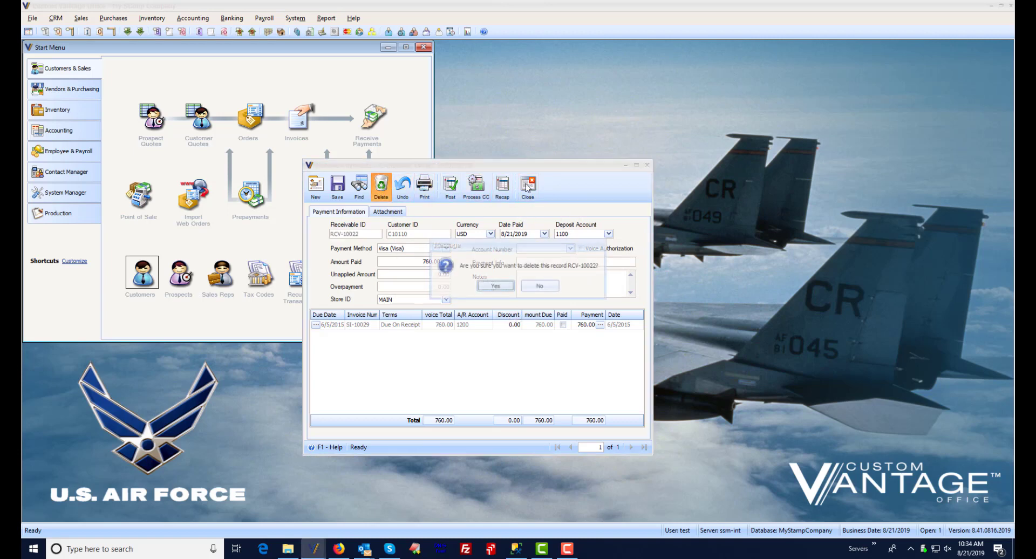
pyautogui.click(497, 287)
pyautogui.click(529, 187)
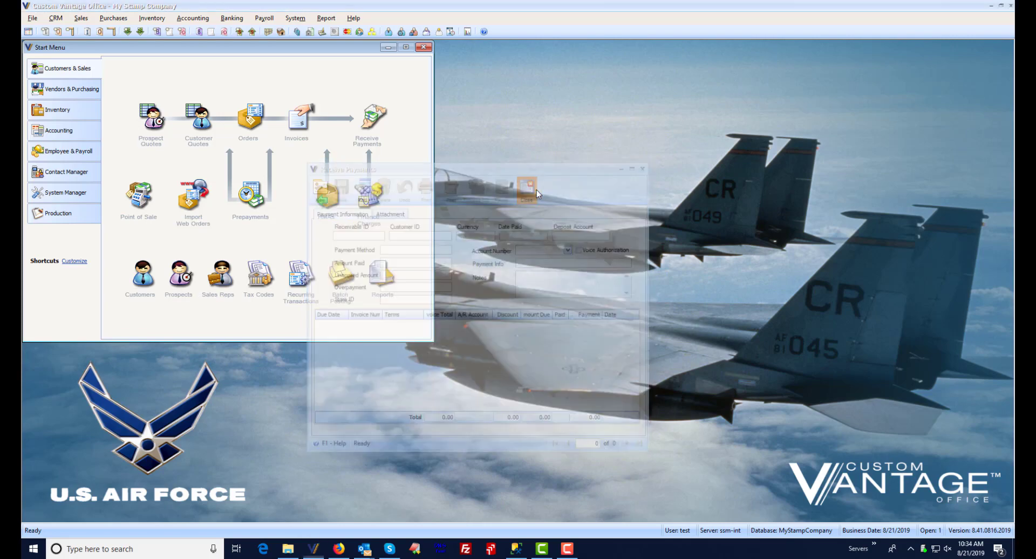